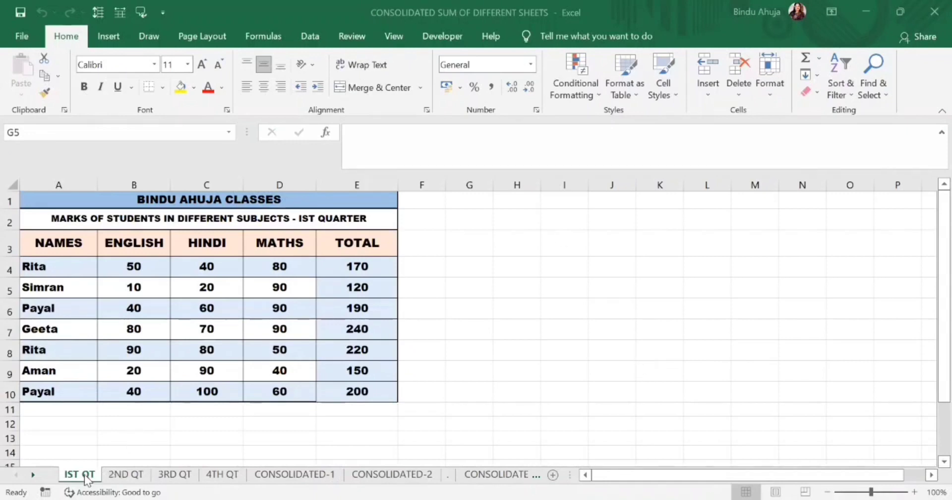
Review the 2ND QT, 3RD QT and 4TH QT sheets, examining the subject headings and TOTAL column of the fourth quarter
{"action": "left_click", "coordinate": [125, 475]}
{"action": "left_click", "coordinate": [174, 475]}
{"action": "left_click", "coordinate": [219, 475]}
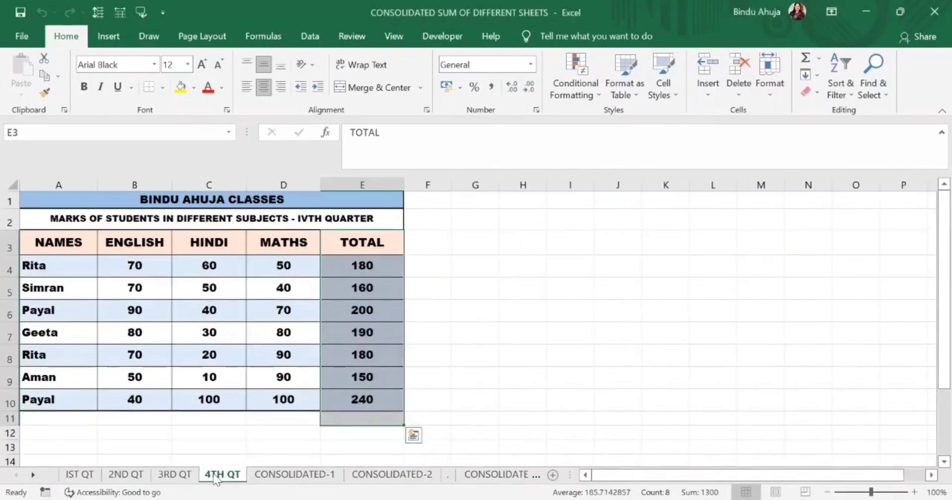
{"action": "left_click_drag", "start_coordinate": [161, 245], "coordinate": [283, 249]}
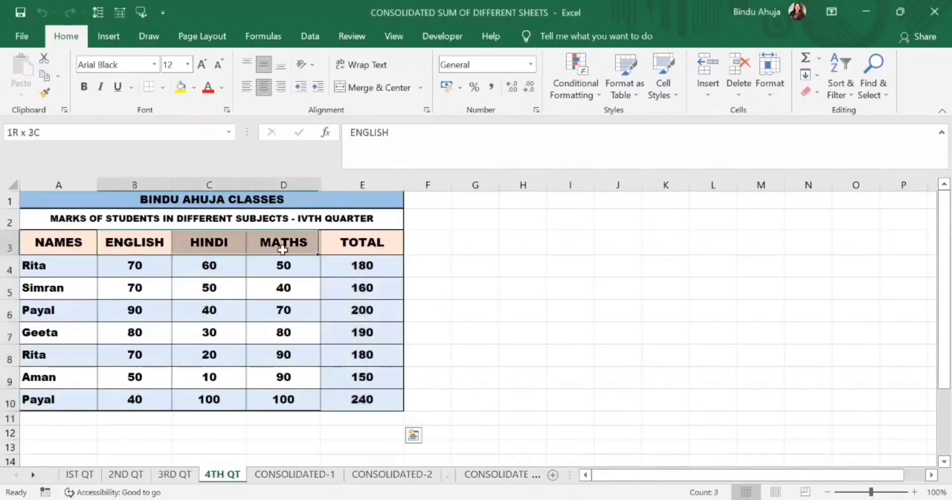
{"action": "left_click_drag", "start_coordinate": [372, 240], "coordinate": [382, 389]}
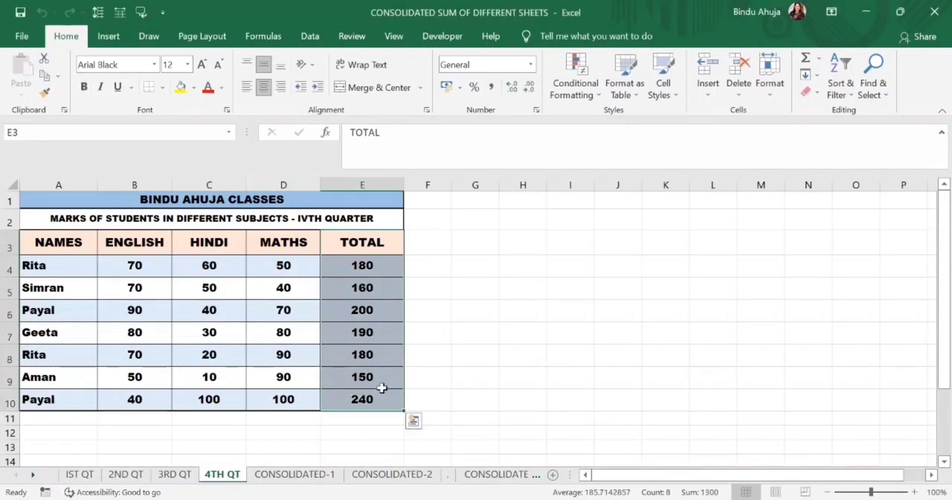
{"action": "left_click", "coordinate": [472, 419]}
On the CONSOLIDATED-1 sheet, start a Consolidate operation for the empty marks range B4:E10 using the Sum function
{"action": "left_click", "coordinate": [325, 476]}
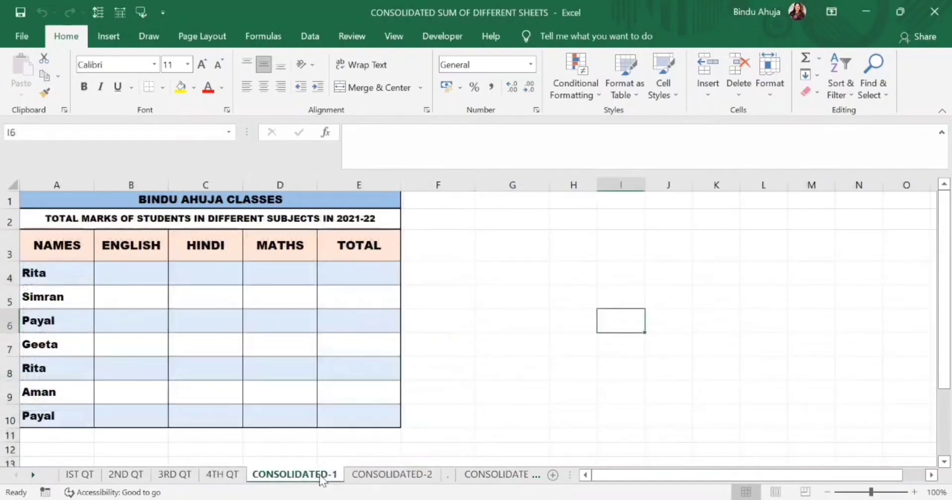
{"action": "left_click_drag", "start_coordinate": [143, 281], "coordinate": [349, 410]}
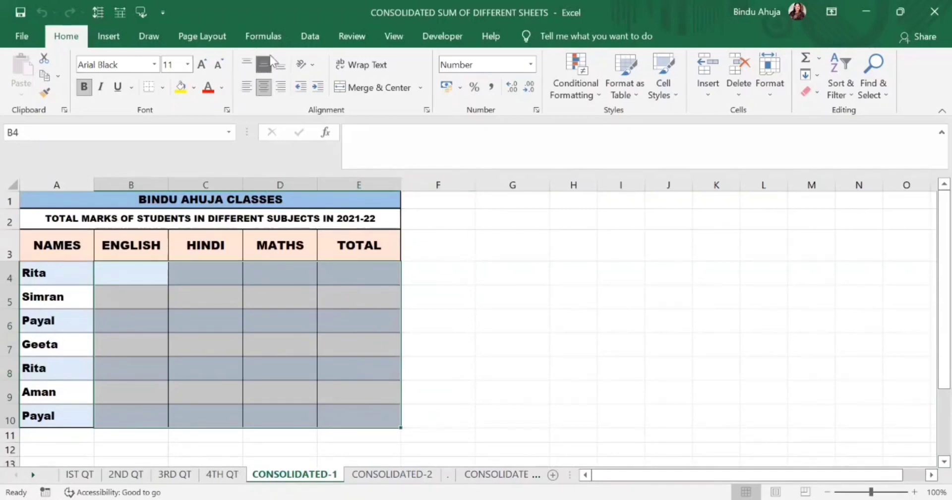
{"action": "left_click", "coordinate": [310, 37]}
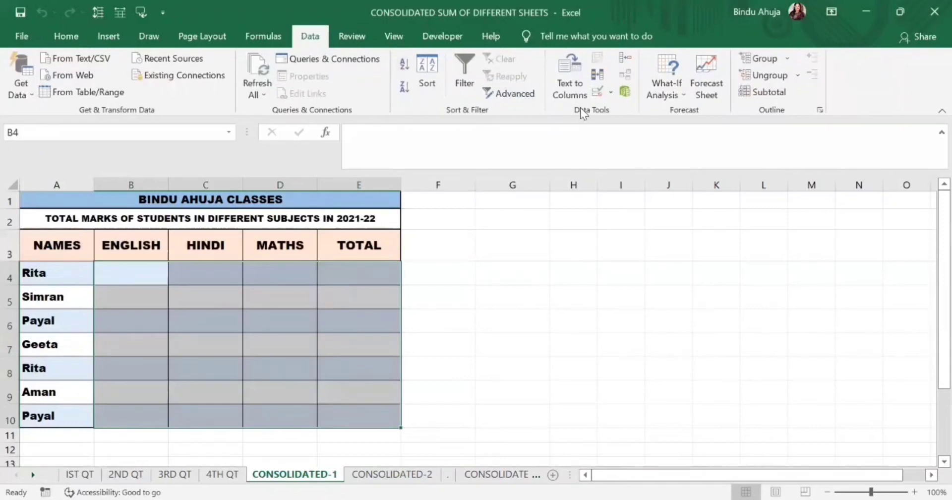
{"action": "left_click", "coordinate": [626, 60]}
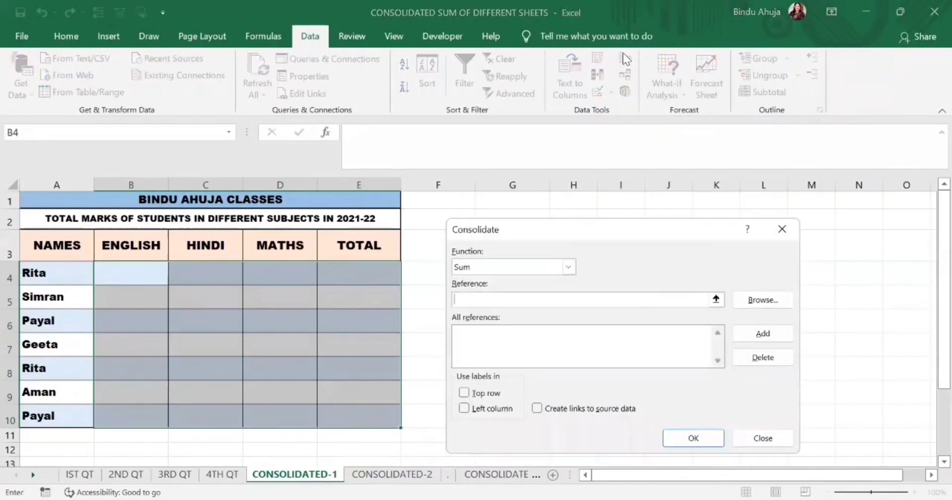
{"action": "left_click", "coordinate": [569, 266]}
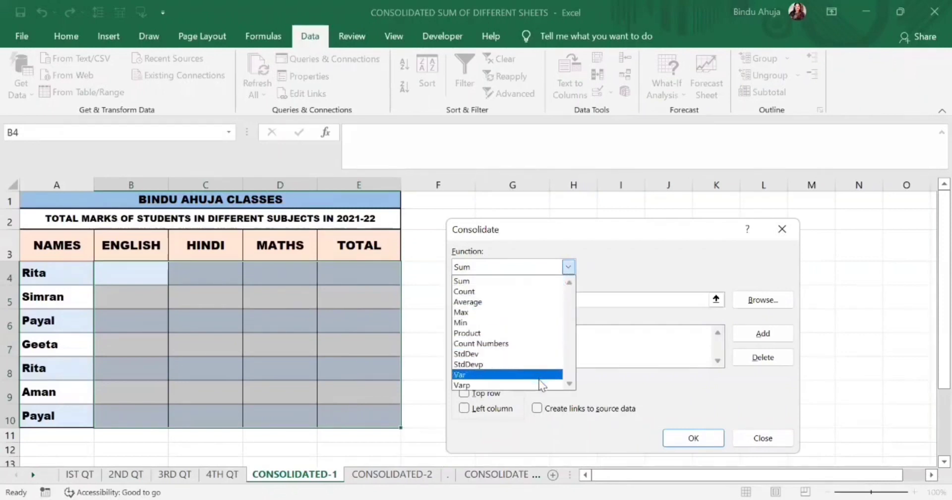
{"action": "left_click", "coordinate": [508, 281]}
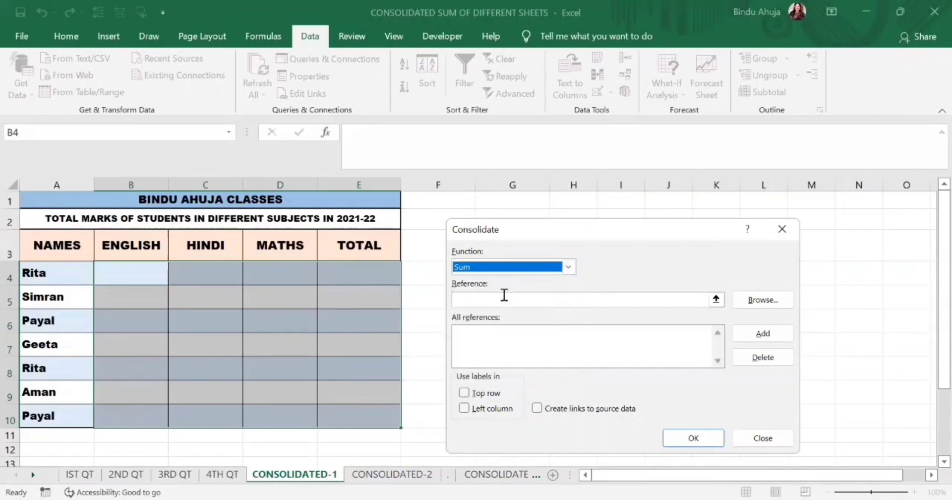
Add the marks range $B$4:$E$10 of the IST QT sheet to the consolidation references
{"action": "left_click", "coordinate": [503, 300]}
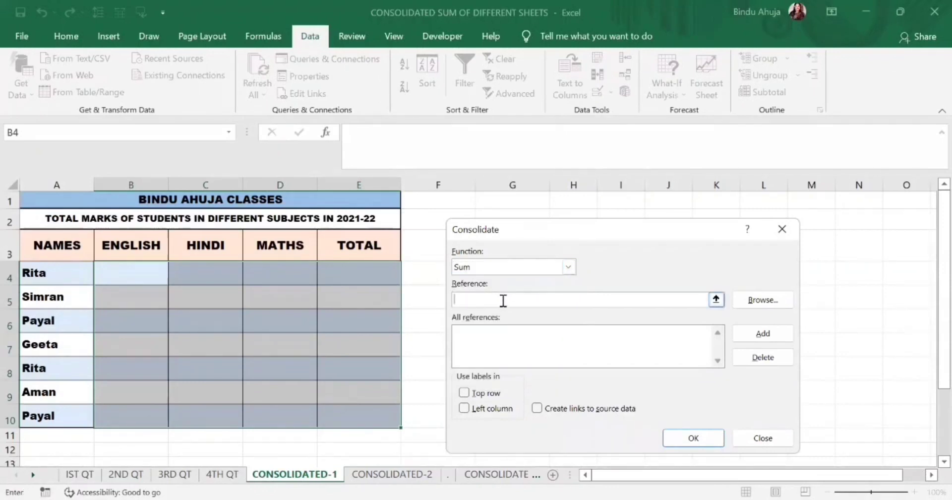
{"action": "left_click", "coordinate": [79, 474]}
{"action": "left_click", "coordinate": [140, 268]}
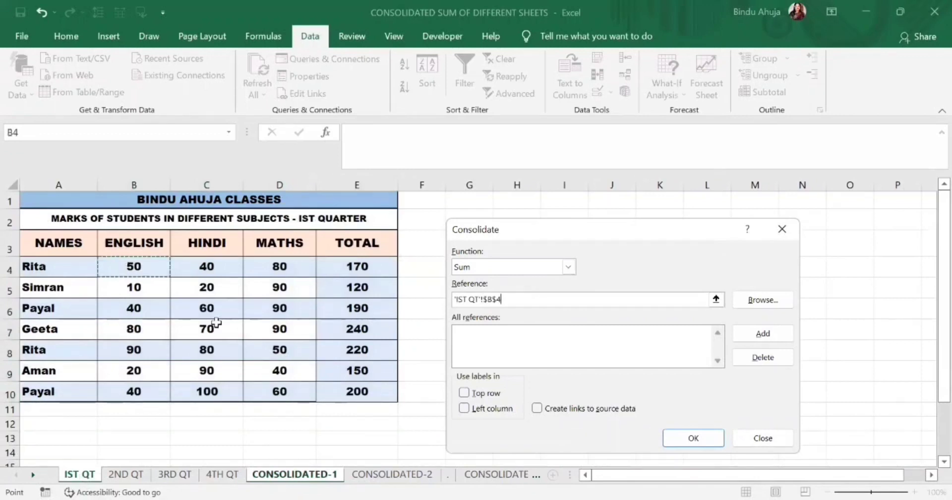
{"action": "left_click", "coordinate": [349, 388], "text": "shift"}
{"action": "left_click", "coordinate": [758, 332]}
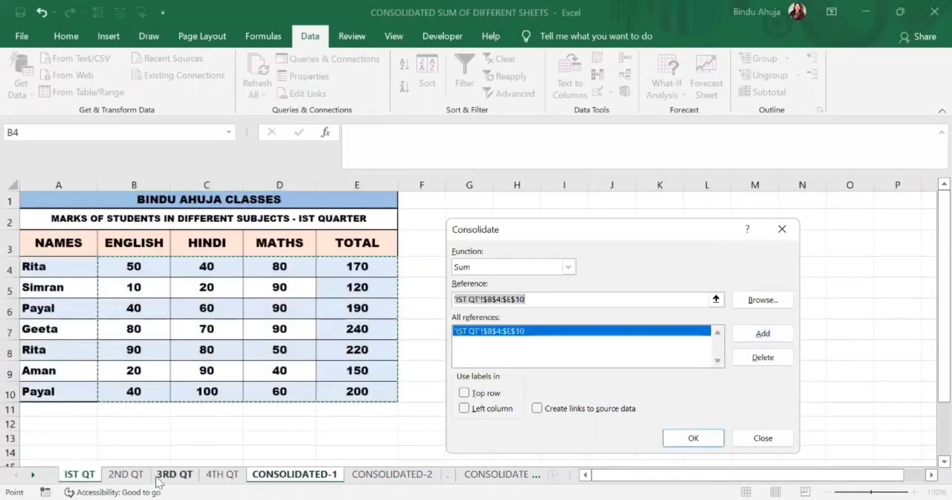
Add the ranges $B$4:$E$10 of the 2ND QT and 3RD QT sheets to the consolidation references
{"action": "left_click", "coordinate": [125, 474]}
{"action": "left_click_drag", "start_coordinate": [134, 267], "coordinate": [365, 428]}
{"action": "left_click", "coordinate": [739, 333]}
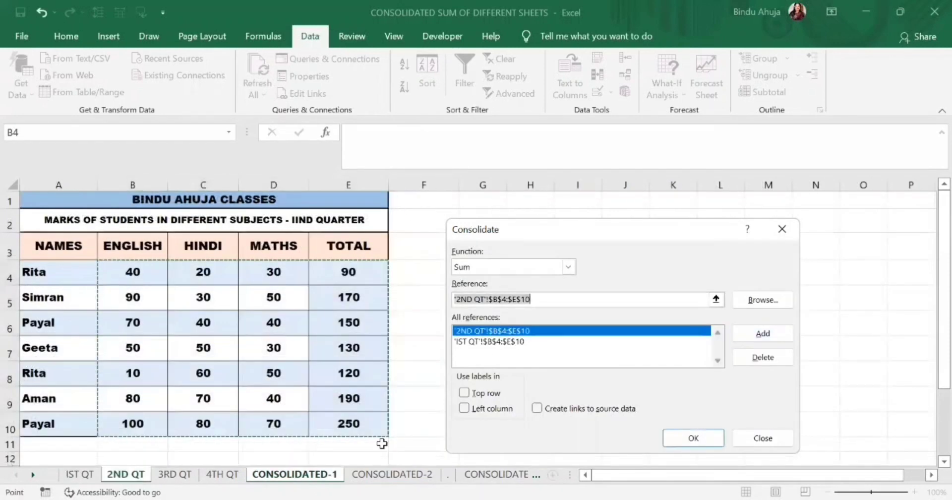
{"action": "left_click", "coordinate": [175, 474]}
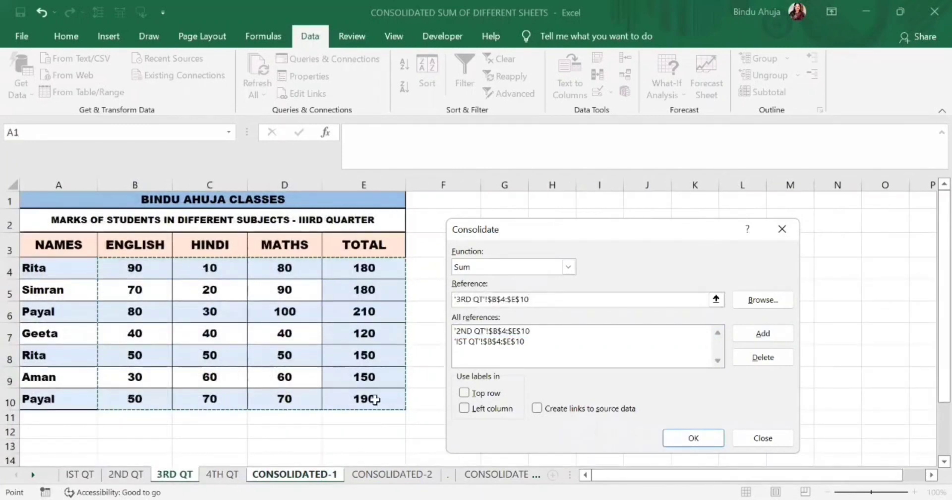
{"action": "left_click", "coordinate": [749, 333]}
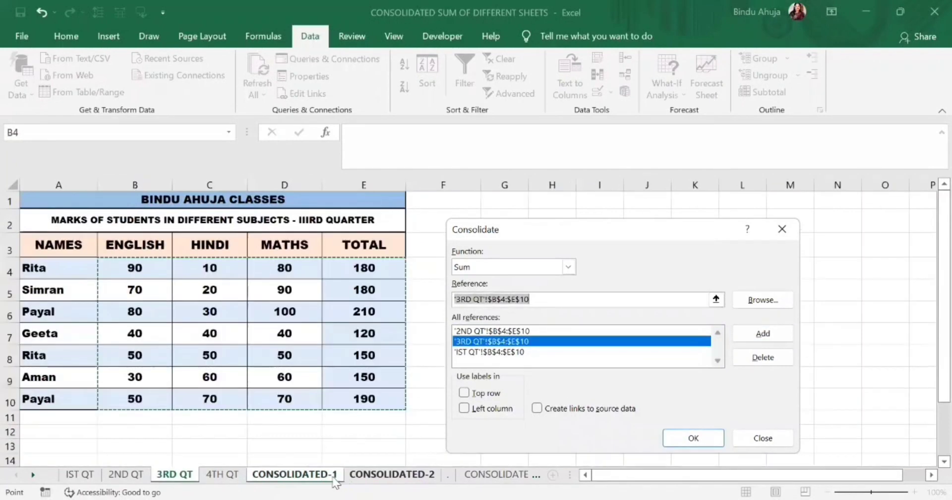
Add $B$4:$E$10 of the 4TH QT sheet as a reference and run the consolidation with links to source data
{"action": "left_click", "coordinate": [222, 474]}
{"action": "left_click_drag", "start_coordinate": [132, 266], "coordinate": [360, 399]}
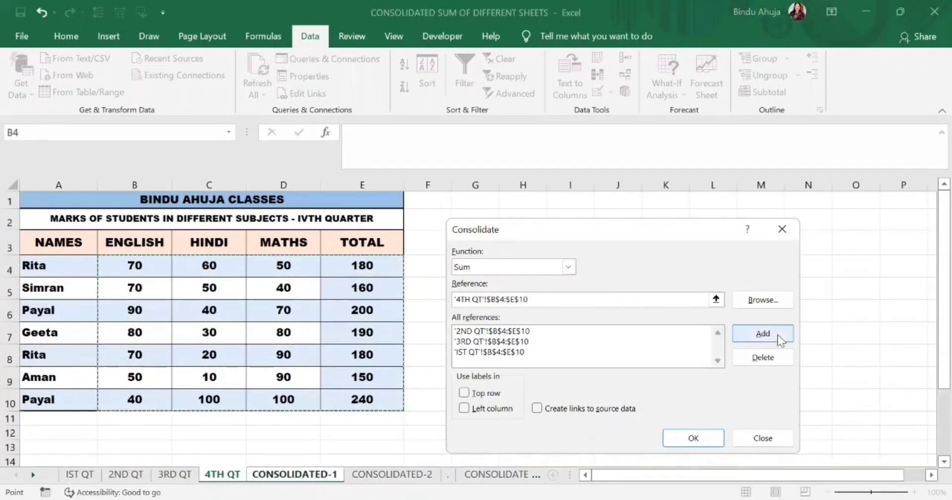
{"action": "left_click", "coordinate": [775, 335]}
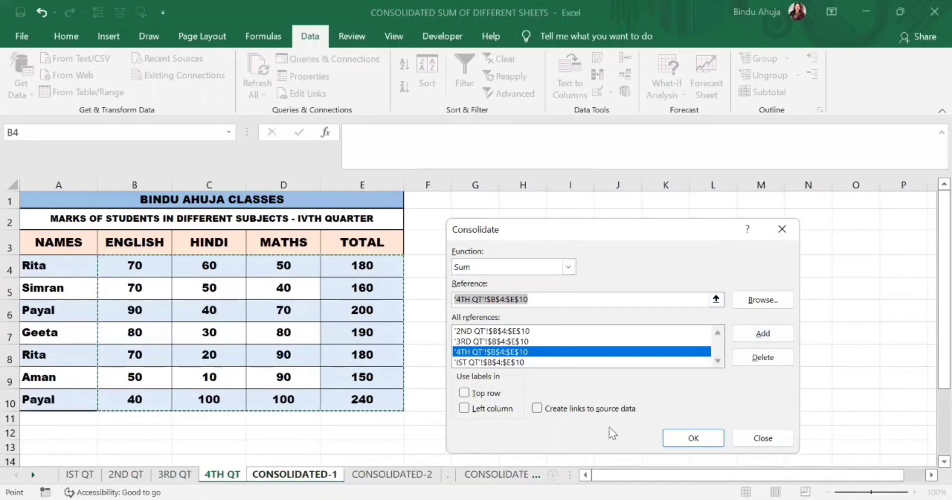
{"action": "left_click", "coordinate": [537, 408]}
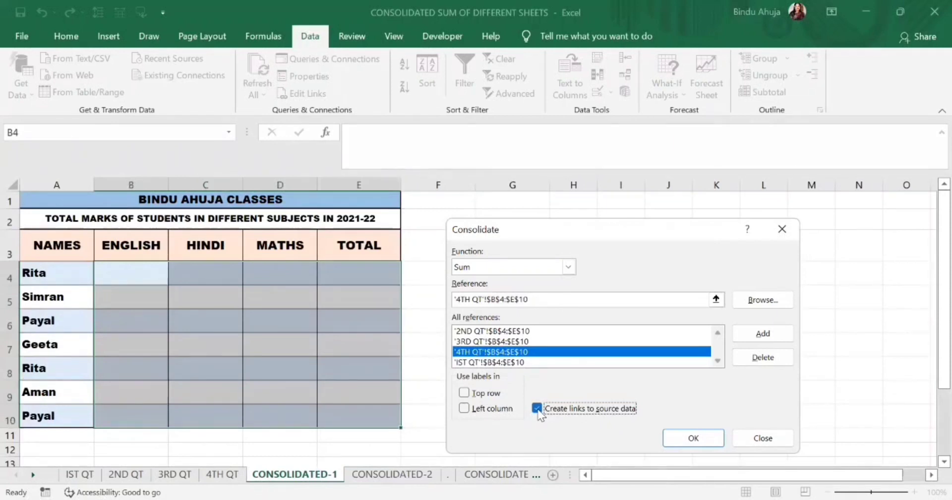
{"action": "left_click", "coordinate": [683, 439]}
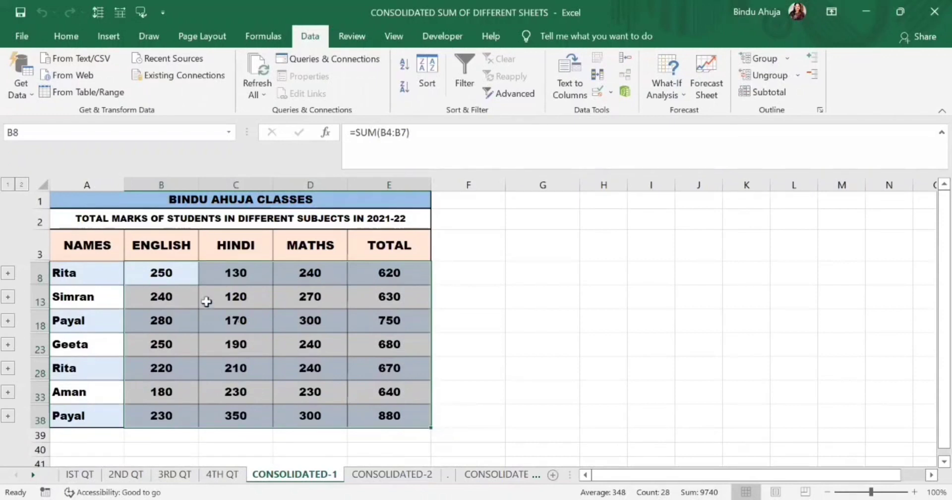
Inspect the first student's consolidated English total and compare it against the marks on the four quarter sheets
{"action": "left_click", "coordinate": [159, 273]}
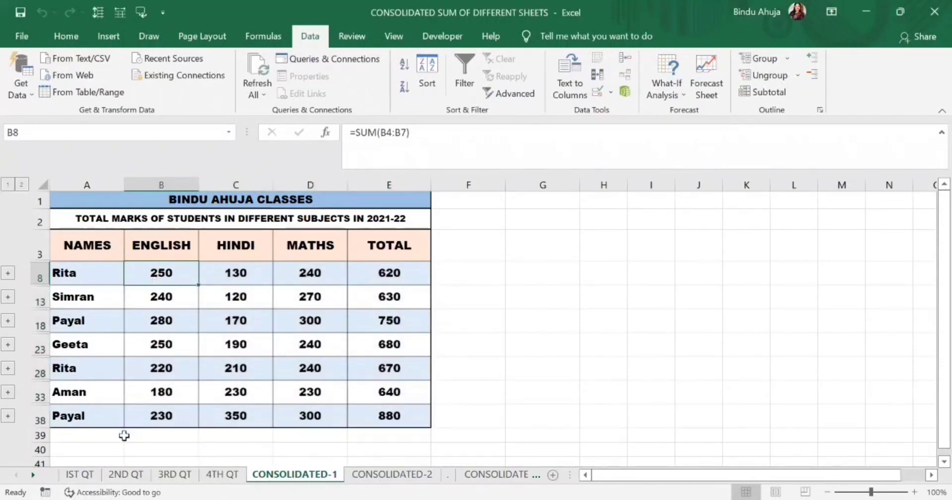
{"action": "left_click", "coordinate": [86, 476]}
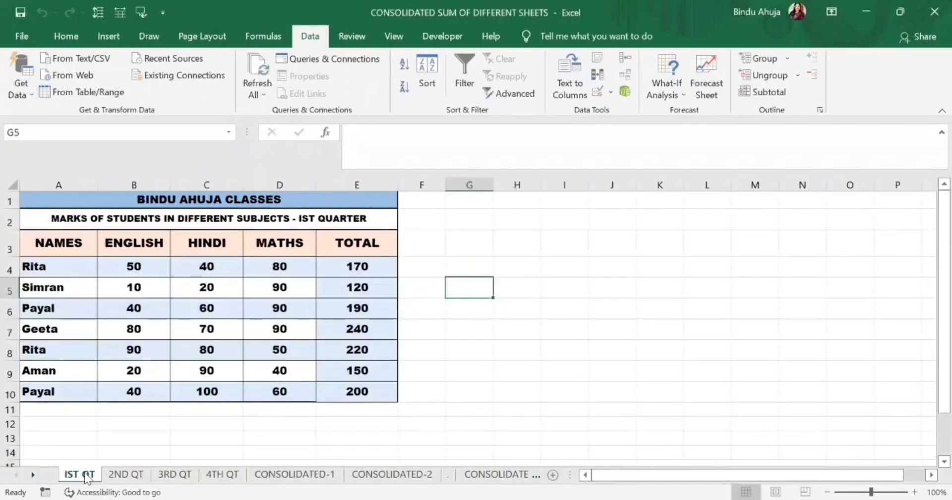
{"action": "left_click", "coordinate": [112, 477]}
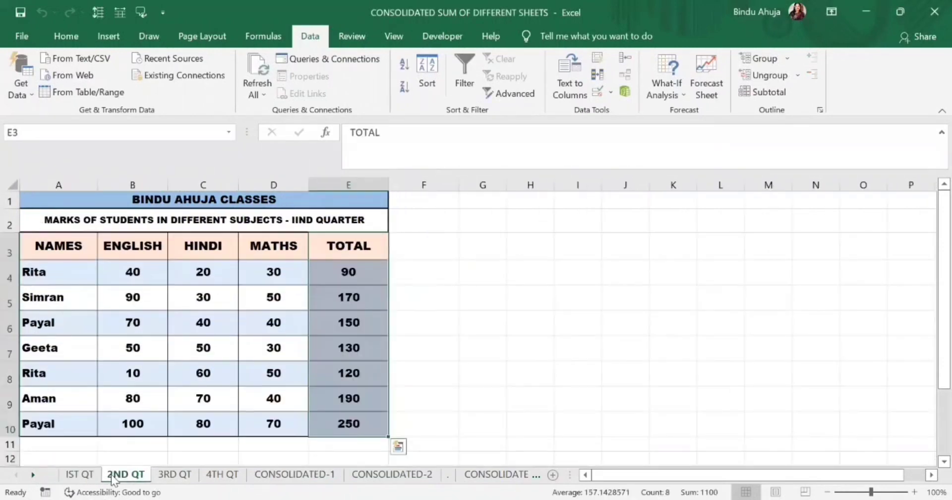
{"action": "left_click", "coordinate": [167, 478]}
{"action": "left_click", "coordinate": [219, 477]}
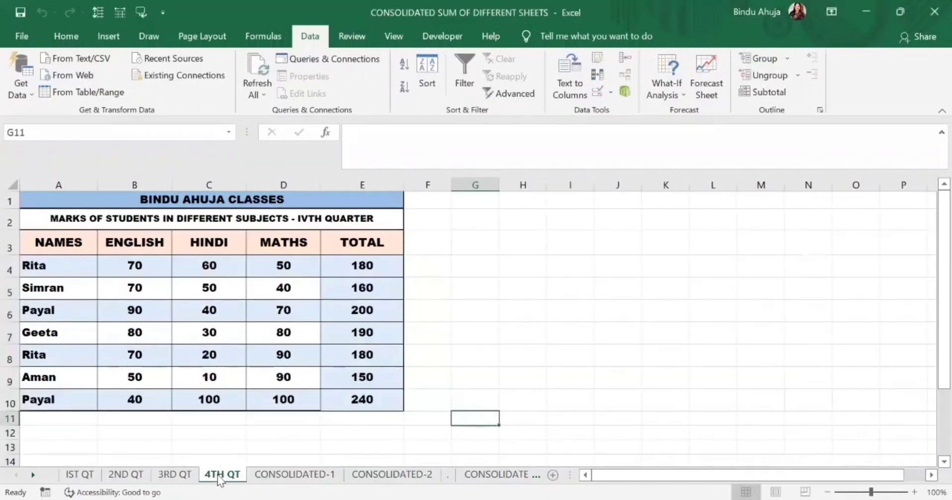
{"action": "left_click", "coordinate": [267, 478]}
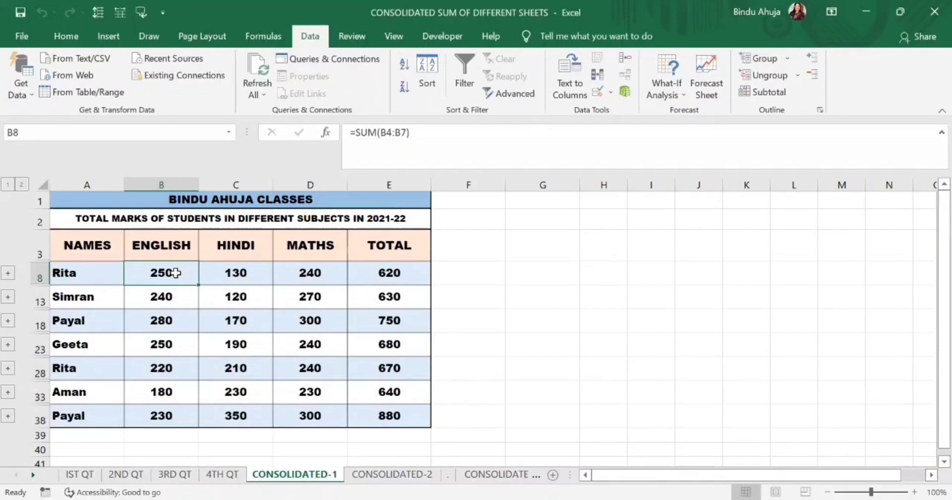
Set the English mark in B4 of IST QT to 100 and expand the first student's grouped rows on CONSOLIDATED-1
{"action": "left_click", "coordinate": [82, 474]}
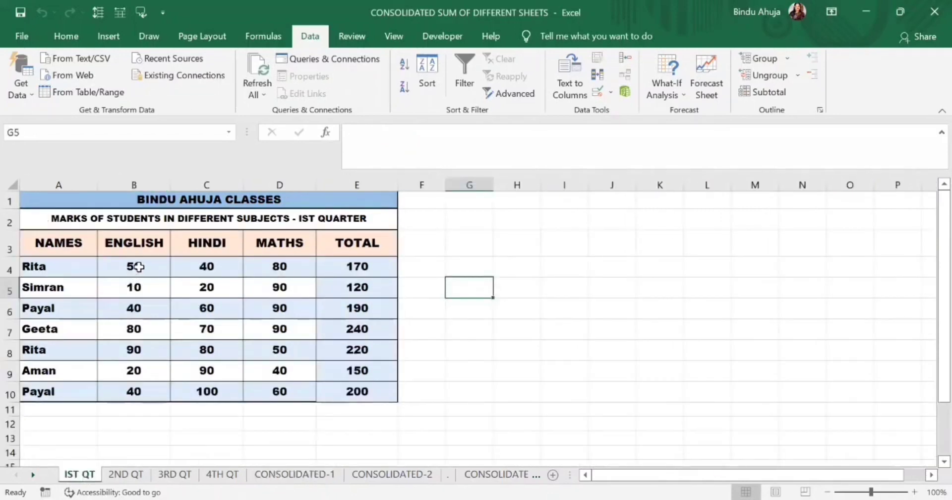
{"action": "left_click", "coordinate": [139, 267]}
{"action": "type", "text": "100"}
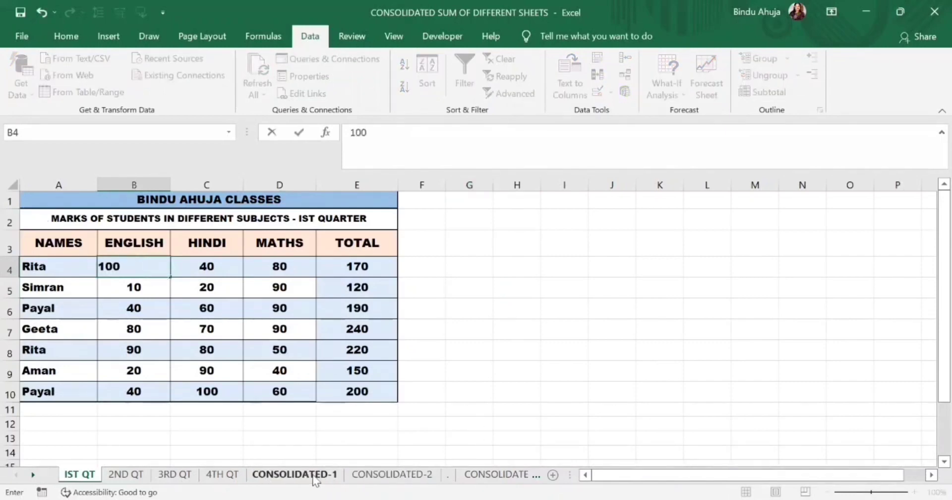
{"action": "left_click", "coordinate": [295, 474]}
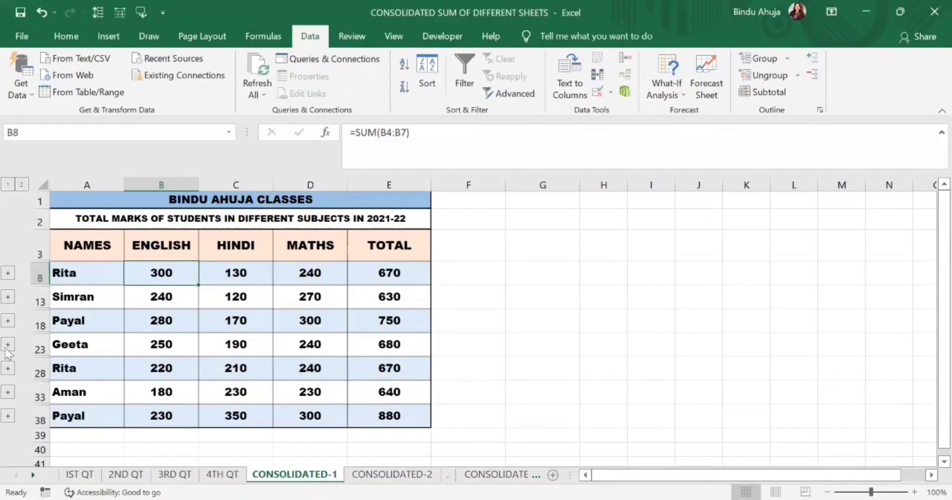
{"action": "left_click", "coordinate": [8, 274]}
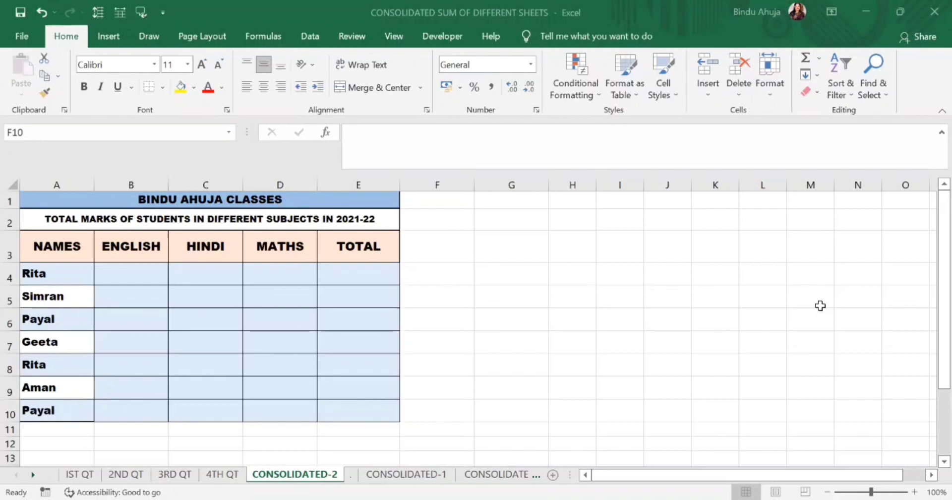
Enter the cross-sheet formula =SUM('IST QT:4TH QT'!B4) in B4 of CONSOLIDATED-2 for the first student's English total
{"action": "left_click", "coordinate": [150, 274]}
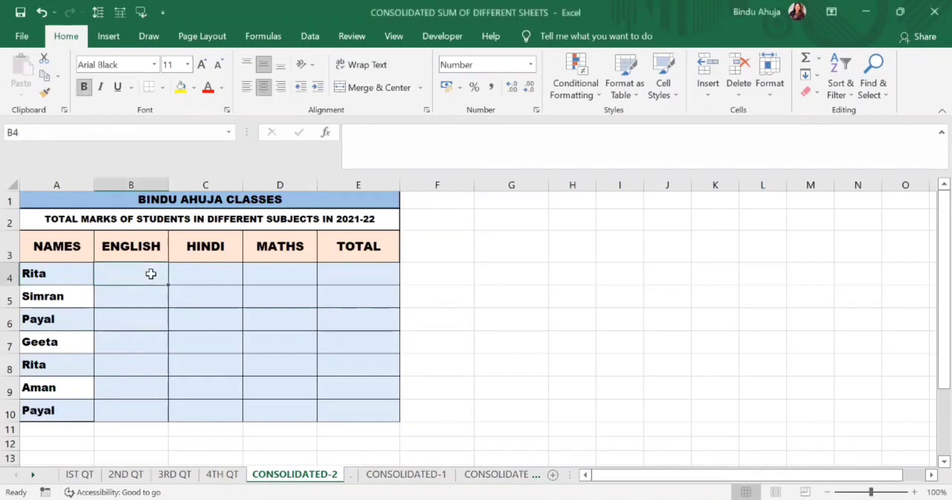
{"action": "type", "text": "=SUM("}
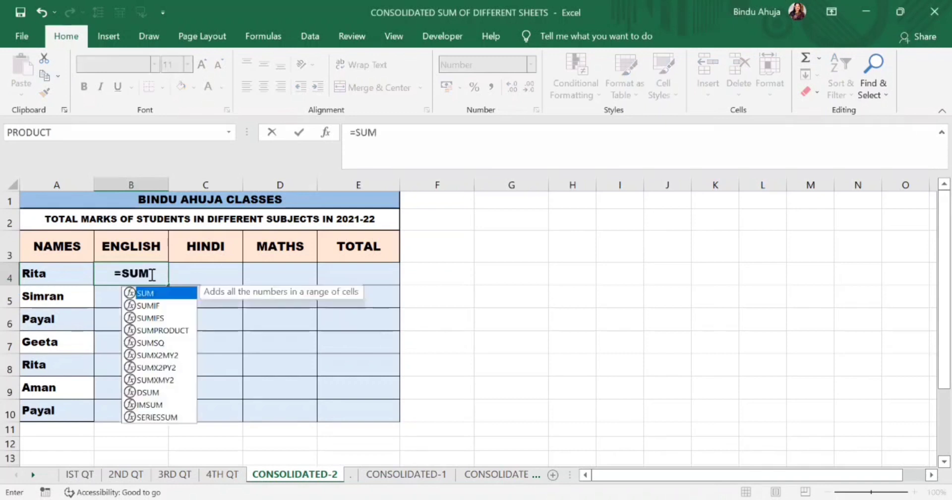
{"action": "left_click", "coordinate": [75, 474]}
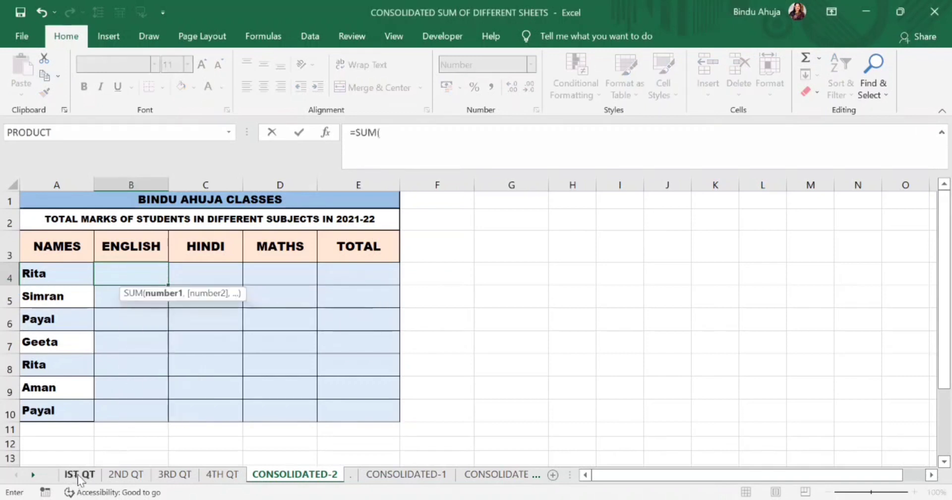
{"action": "left_click", "coordinate": [126, 267]}
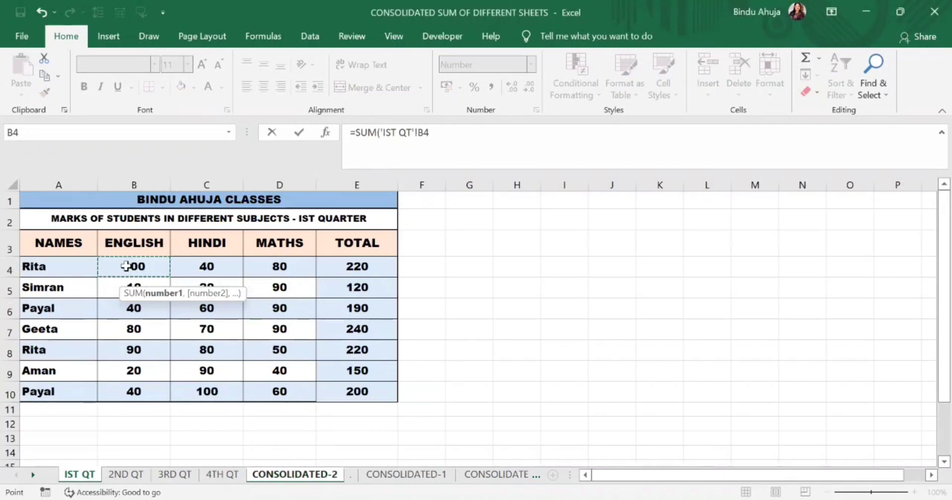
{"action": "left_click", "coordinate": [231, 477], "text": "shift"}
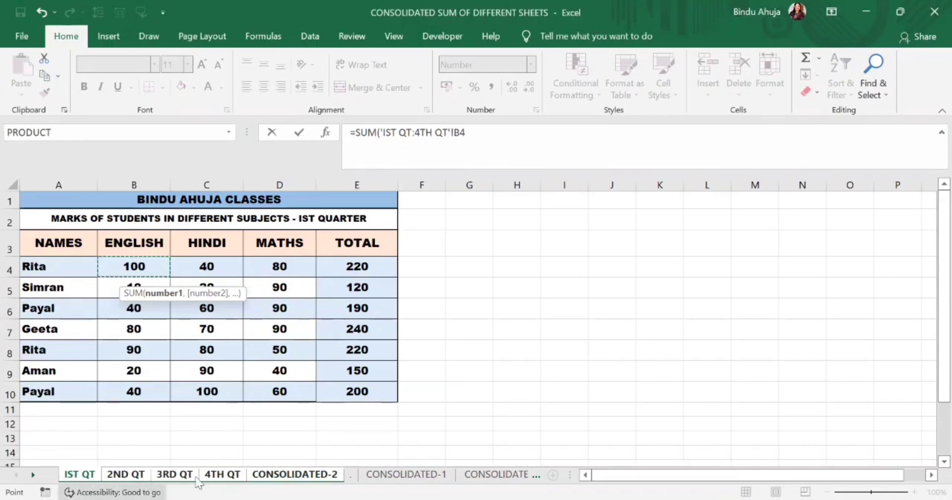
{"action": "left_click", "coordinate": [495, 134]}
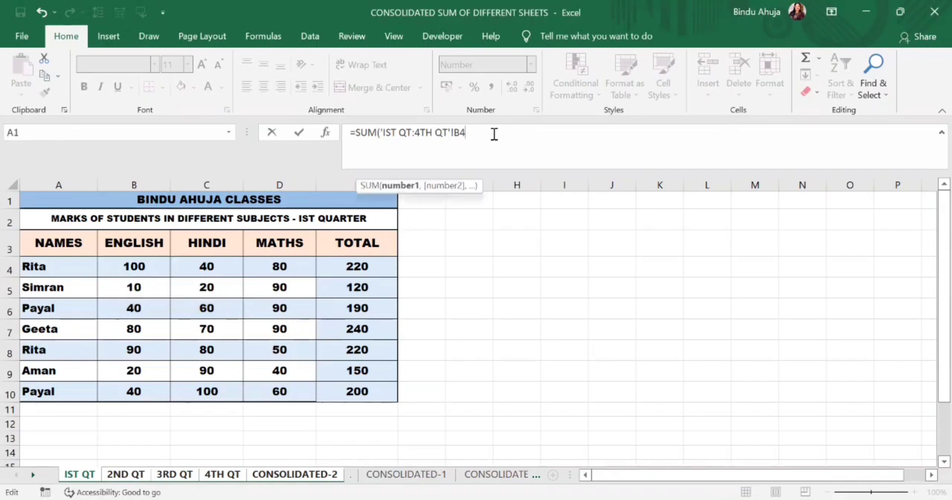
{"action": "type", "text": ")"}
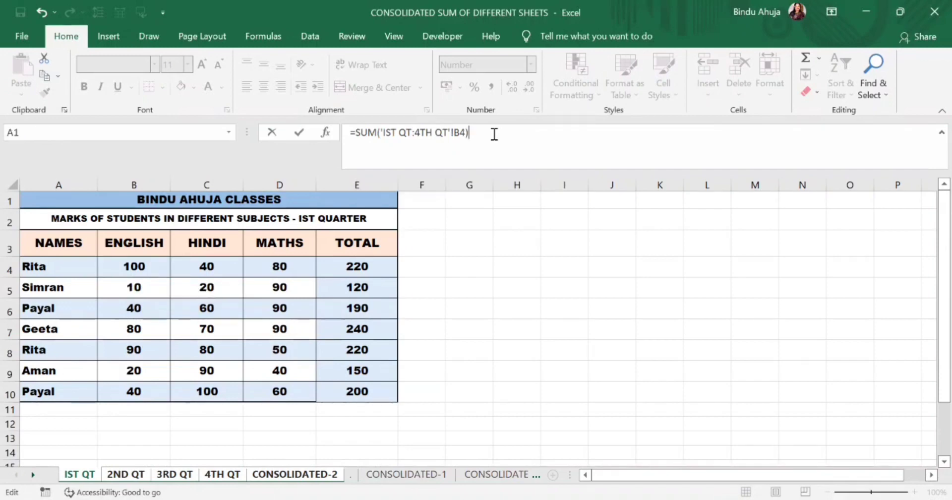
{"action": "key", "text": "Return"}
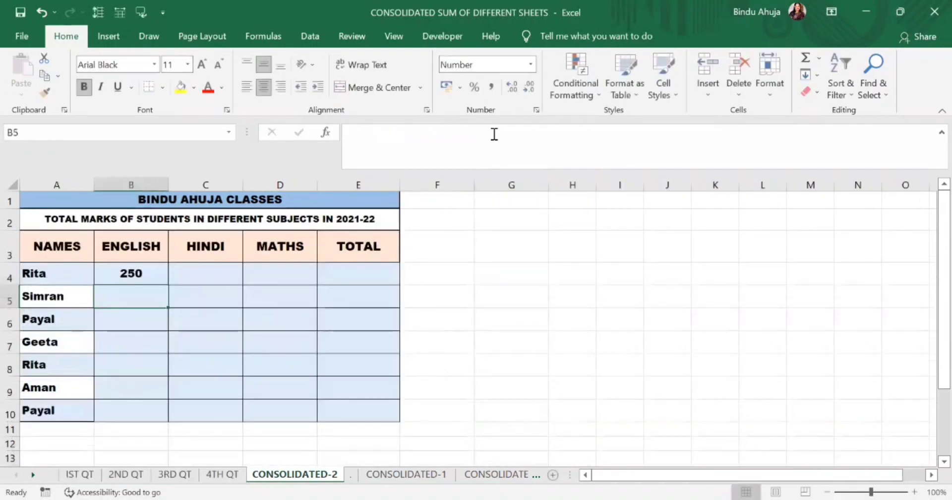
Check the English total in B4 of CONSOLIDATED-2 against the first student's English marks on the four quarter sheets
{"action": "left_click", "coordinate": [121, 273]}
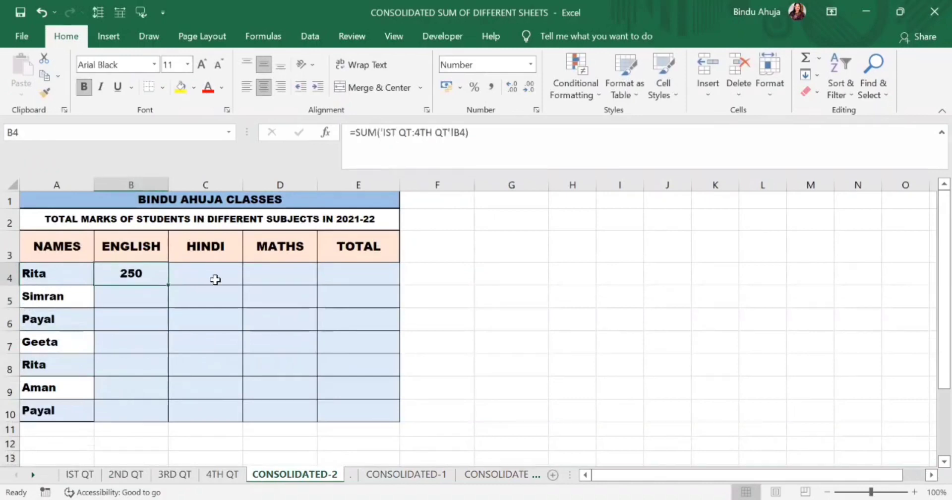
{"action": "left_click", "coordinate": [80, 475]}
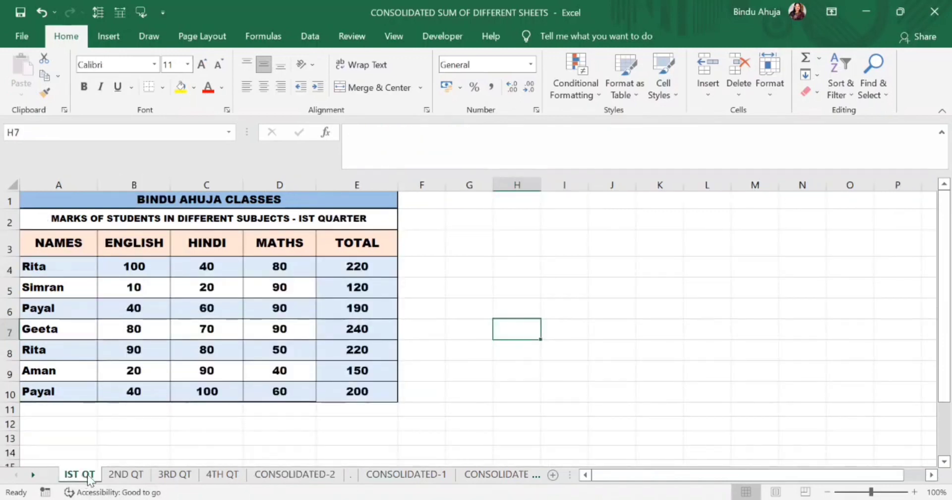
{"action": "left_click", "coordinate": [124, 476]}
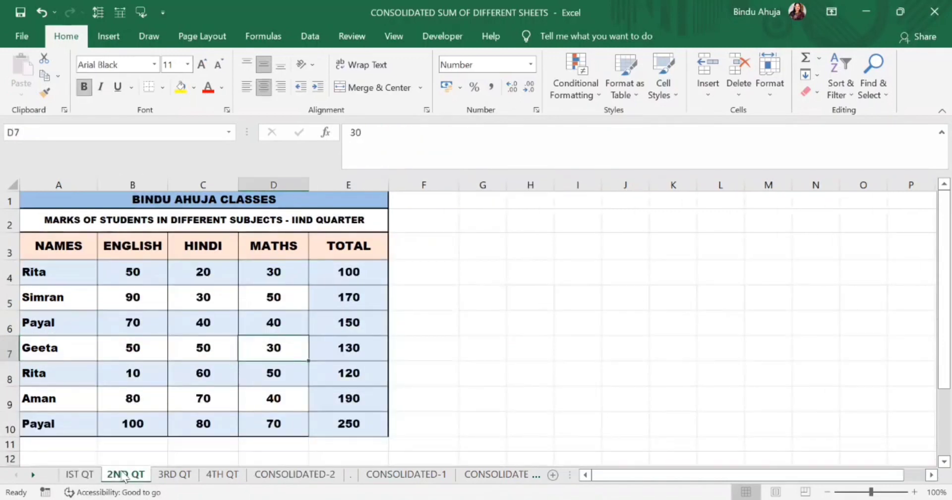
{"action": "left_click", "coordinate": [174, 474]}
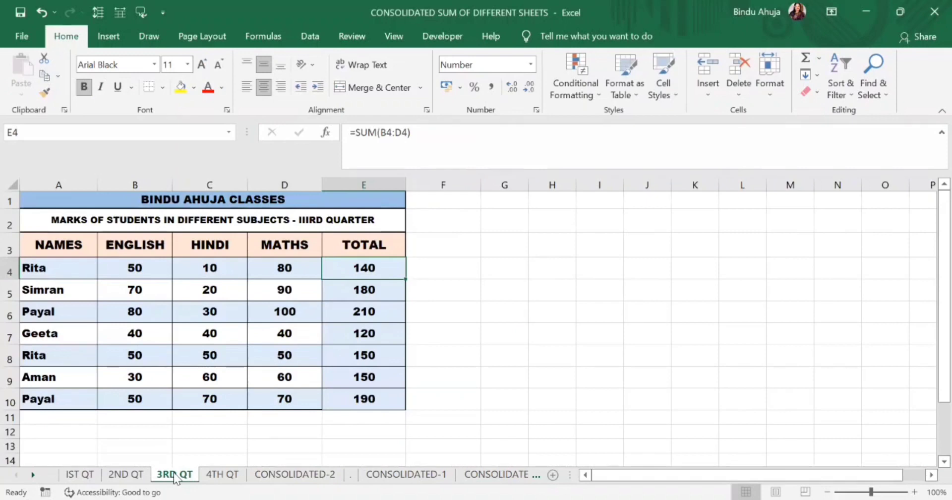
{"action": "left_click", "coordinate": [224, 476]}
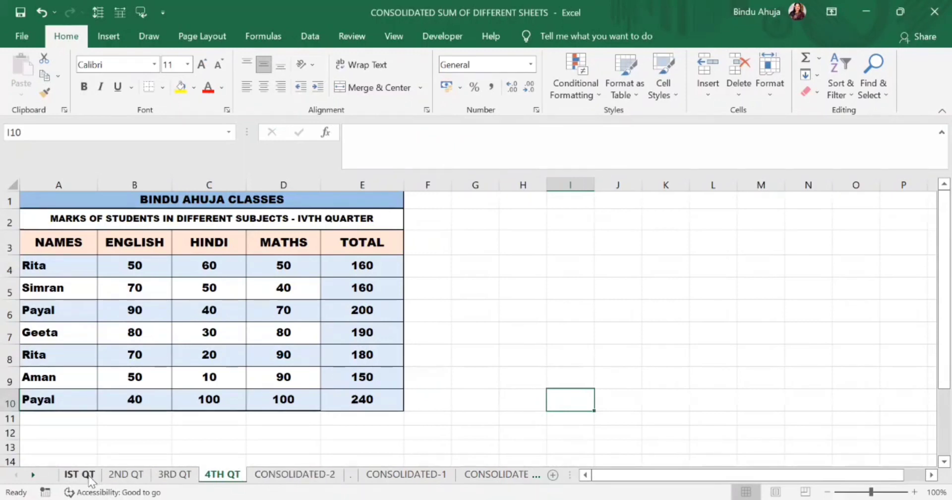
Set the English mark in B4 to 100 on 2ND QT, 10 on 3RD QT and 90 on 4TH QT, and return to CONSOLIDATED-2
{"action": "left_click", "coordinate": [125, 474]}
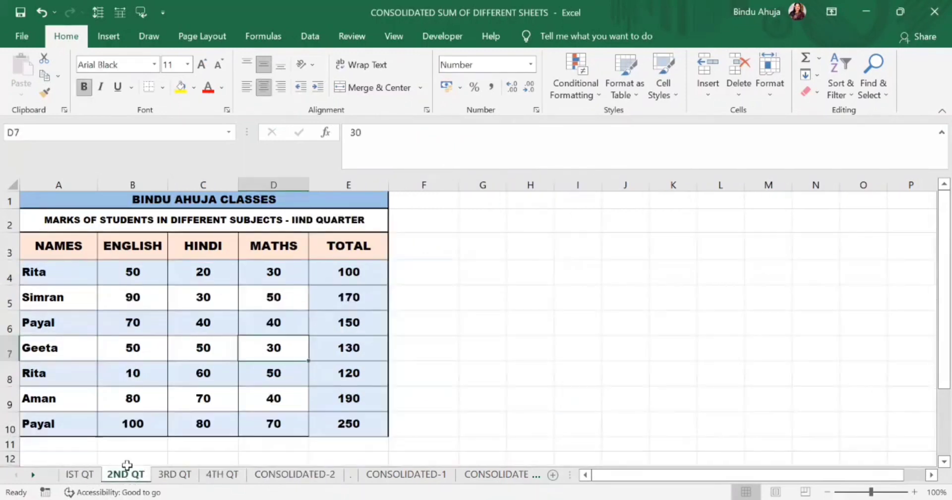
{"action": "left_click", "coordinate": [148, 274]}
{"action": "type", "text": "100"}
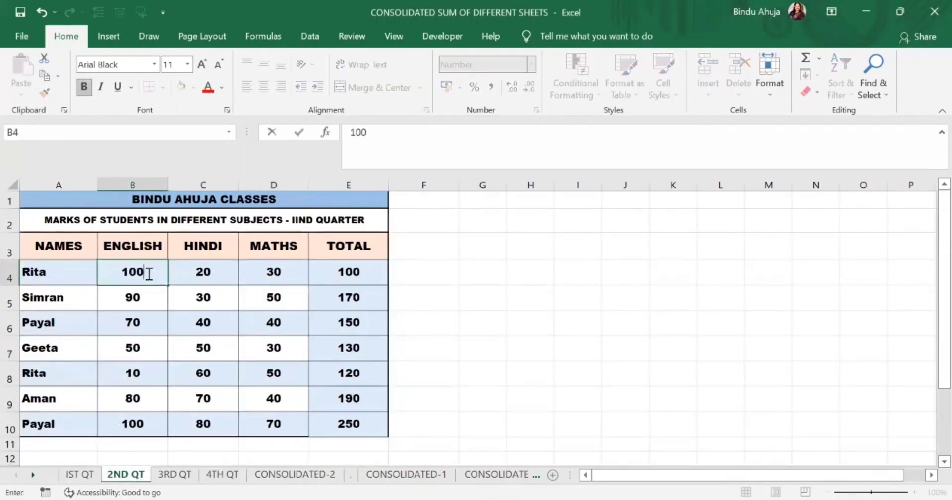
{"action": "left_click", "coordinate": [175, 474]}
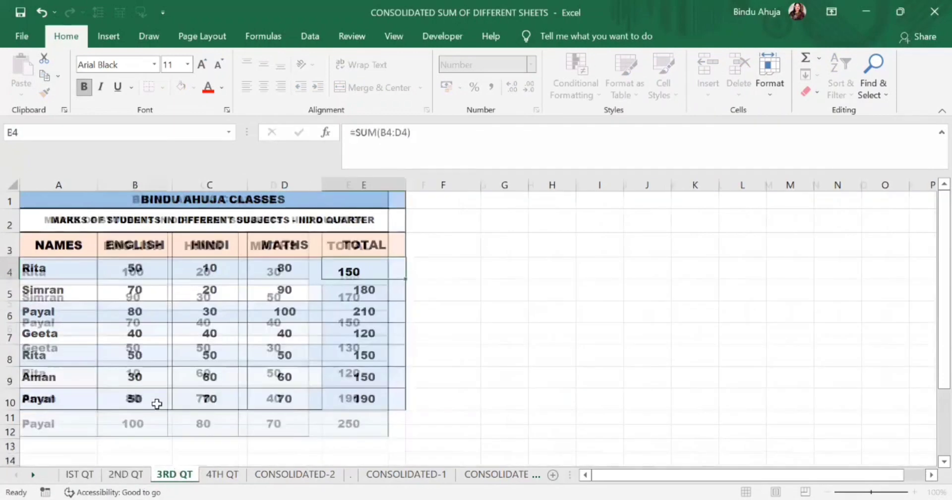
{"action": "left_click", "coordinate": [145, 270]}
{"action": "type", "text": "10"}
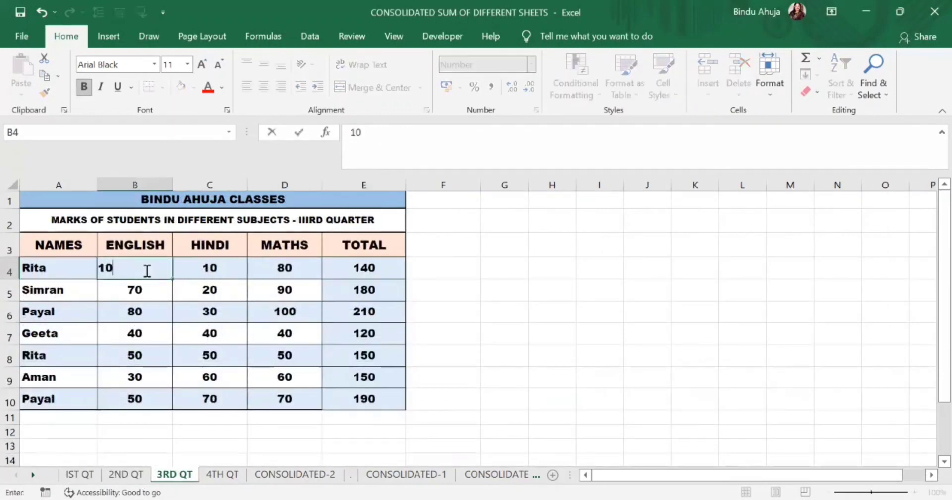
{"action": "left_click", "coordinate": [213, 474]}
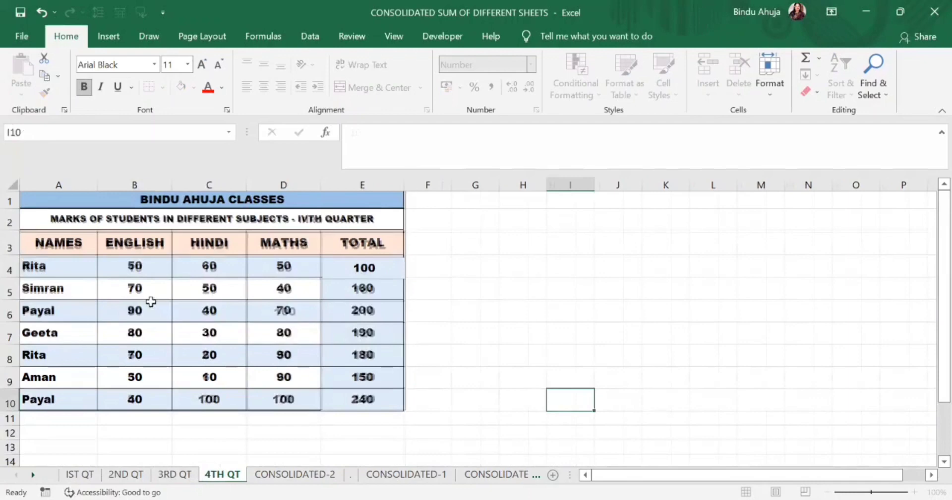
{"action": "left_click", "coordinate": [149, 269]}
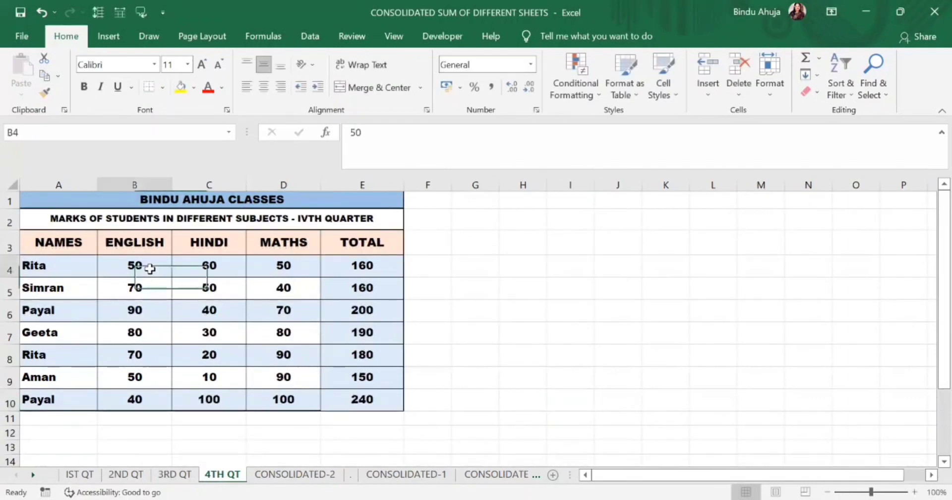
{"action": "type", "text": "90"}
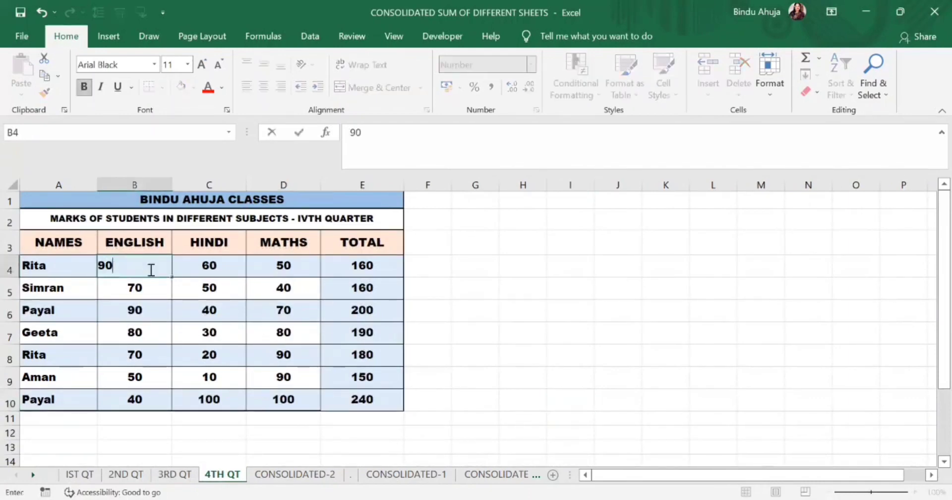
{"action": "left_click", "coordinate": [295, 474]}
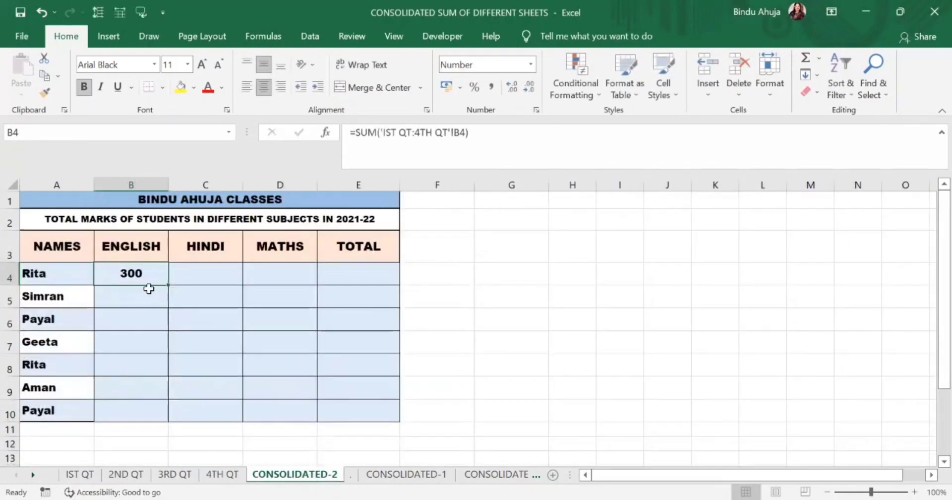
Review the first student's English mark on each quarter sheet, from IST QT through 4TH QT
{"action": "left_click", "coordinate": [90, 476]}
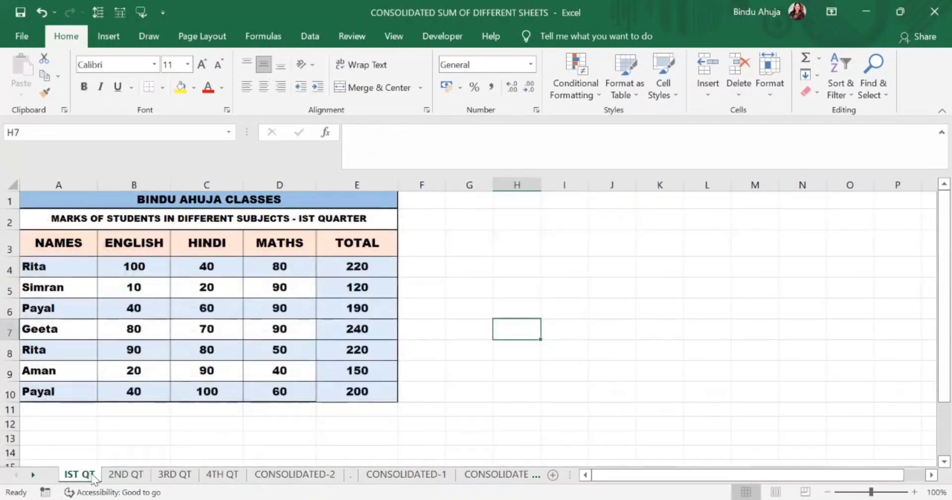
{"action": "left_click", "coordinate": [119, 476]}
{"action": "left_click", "coordinate": [176, 476]}
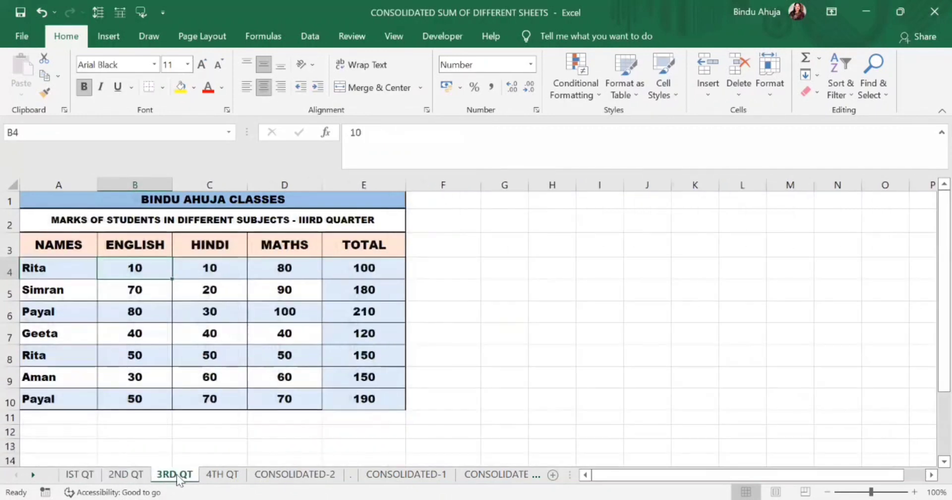
{"action": "left_click", "coordinate": [219, 476]}
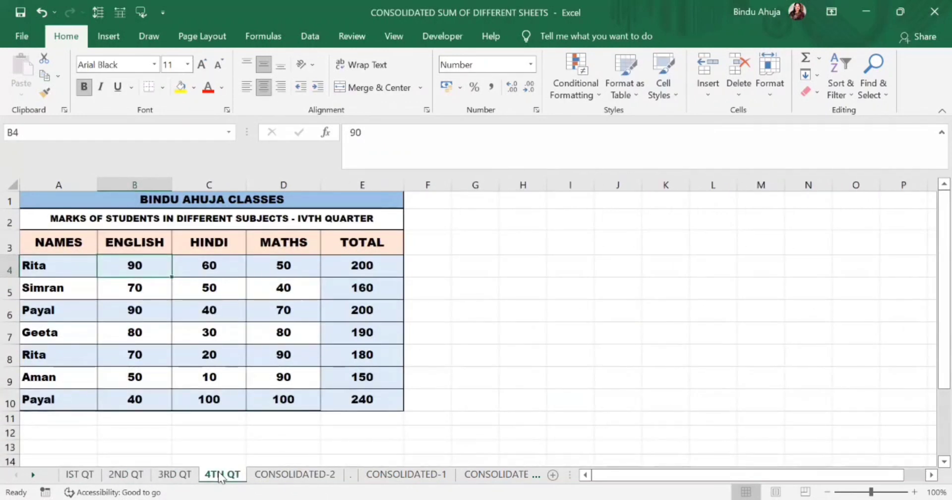
Fill the B4 formula on CONSOLIDATED-2 across to E4 and down to row 10 for all subjects and students
{"action": "left_click", "coordinate": [272, 477]}
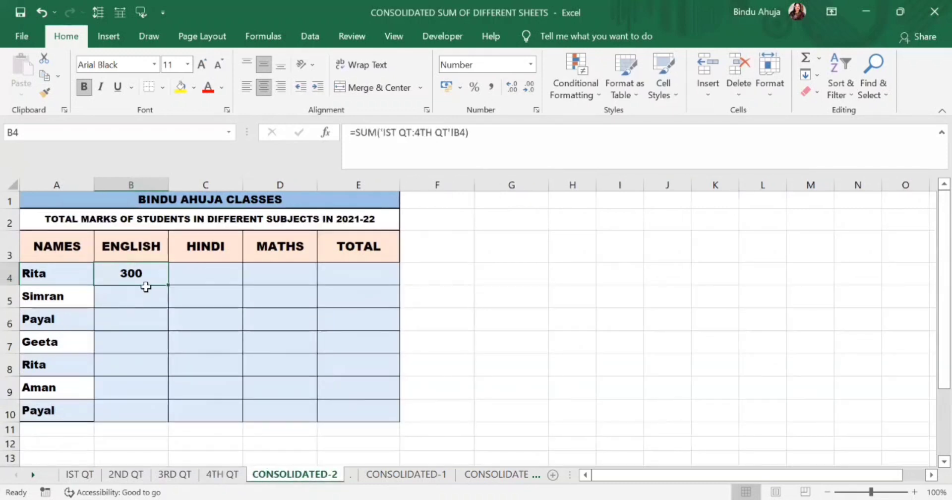
{"action": "left_click_drag", "start_coordinate": [168, 284], "coordinate": [318, 294]}
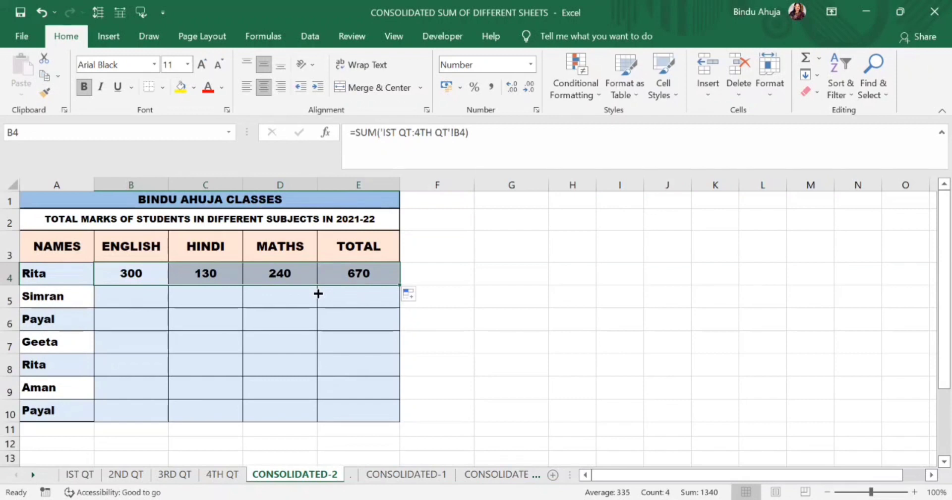
{"action": "left_click_drag", "start_coordinate": [400, 284], "coordinate": [375, 406]}
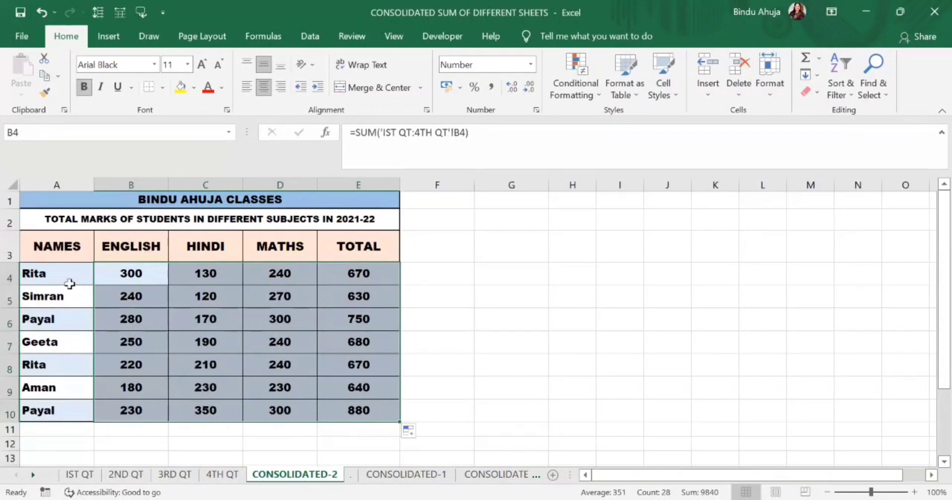